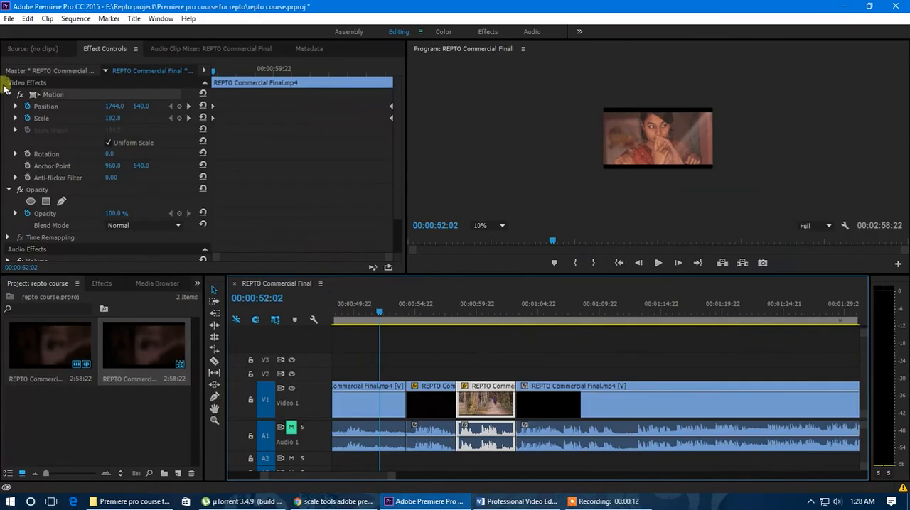
Delete the Position and Scale keyframes from the selected clip and reset both properties to 960.0, 540.0 and 100.0
drag(396, 313, 493, 340)
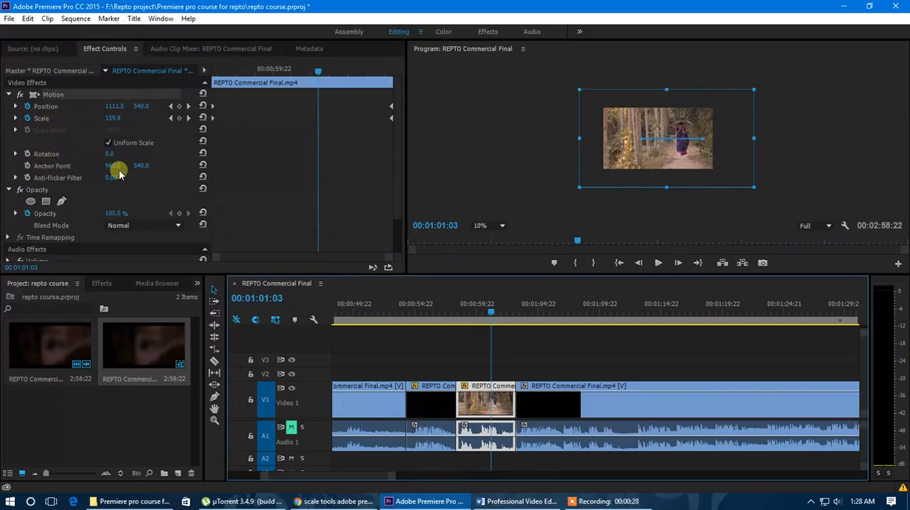
drag(491, 314, 489, 314)
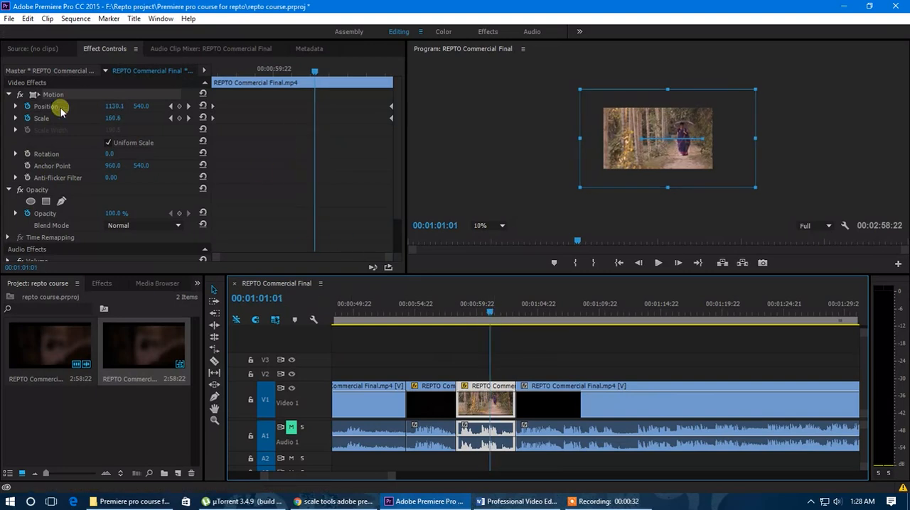
click(27, 107)
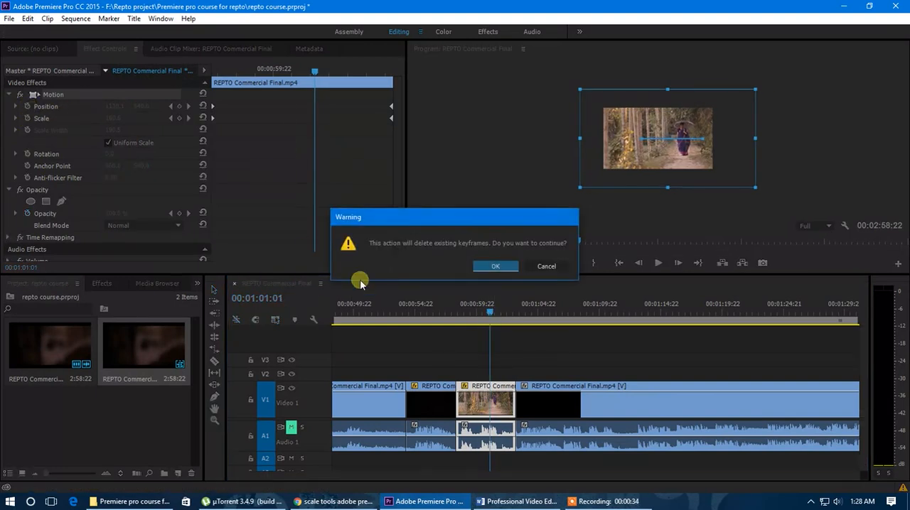
click(496, 265)
click(27, 107)
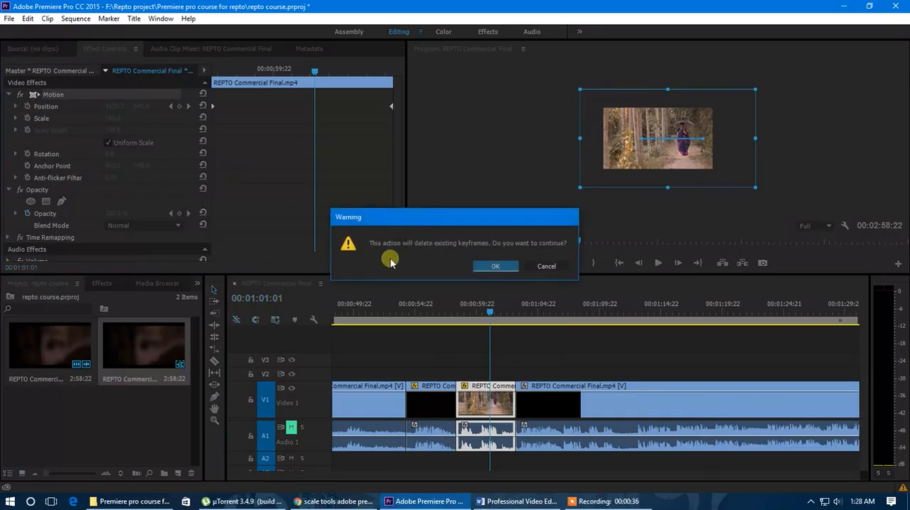
click(491, 266)
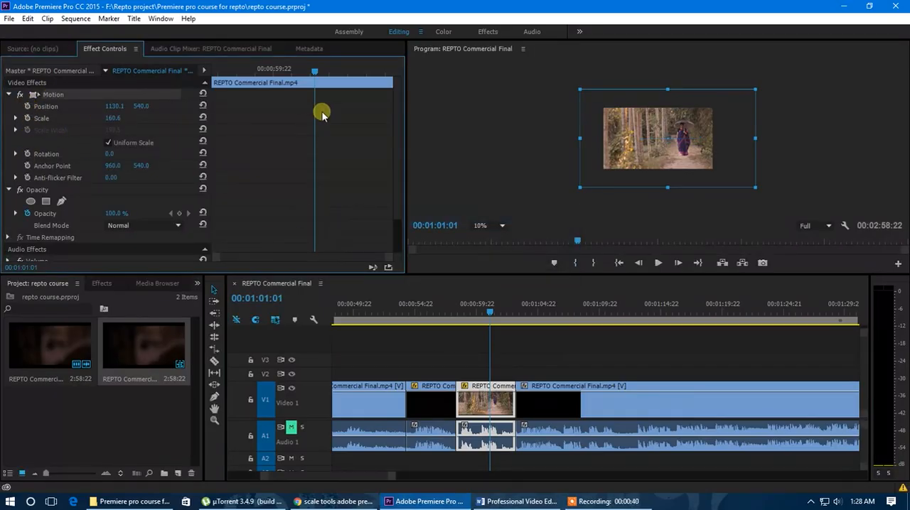
click(203, 105)
click(203, 118)
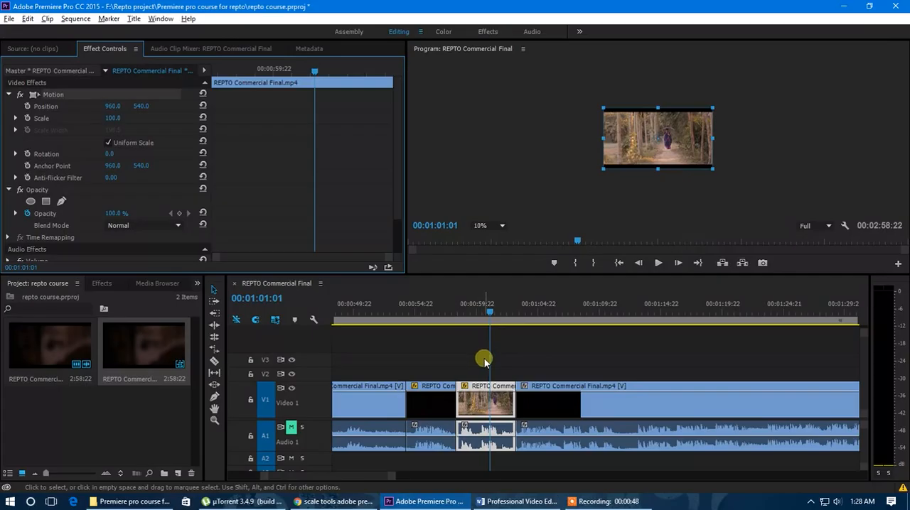
Place the playhead at the start of the selected clip, at 00:00:58:08
scroll(483, 361, up, 2)
drag(490, 315, 437, 323)
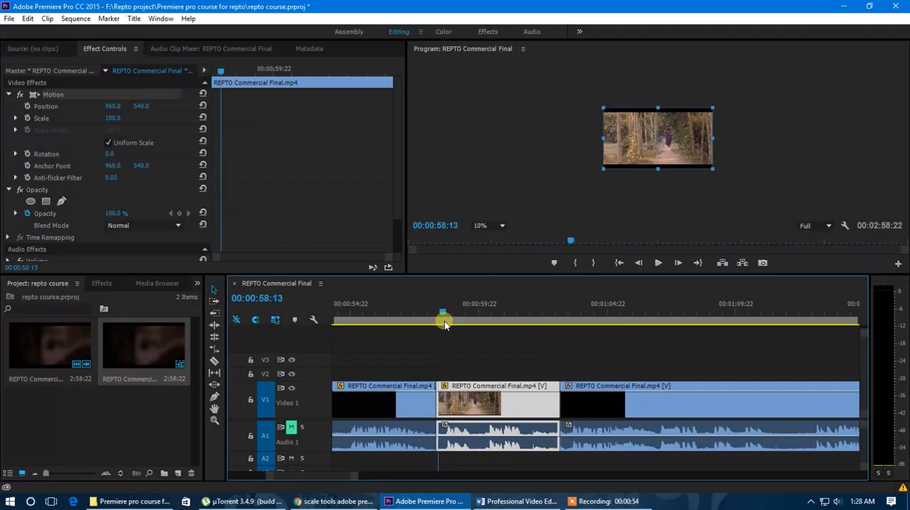
drag(437, 326, 439, 354)
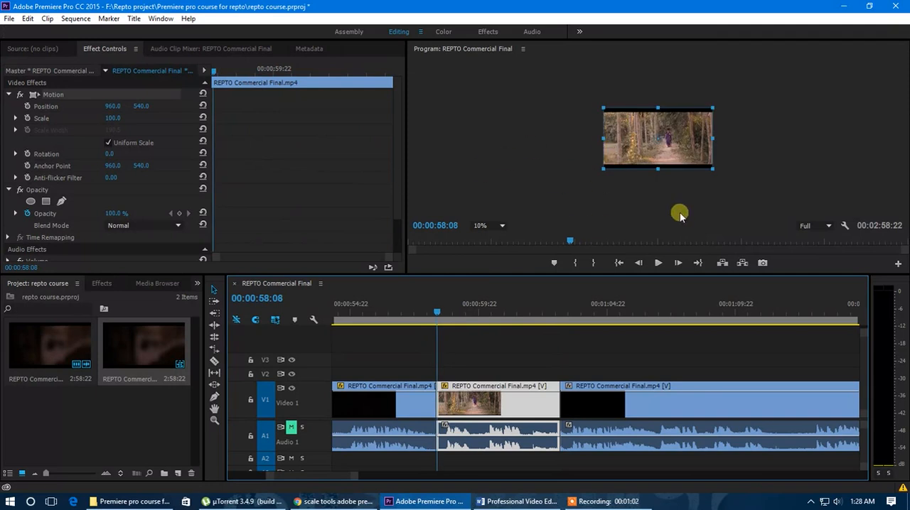
Set the program monitor's zoom level to Fit and enlarge the preview area
click(491, 225)
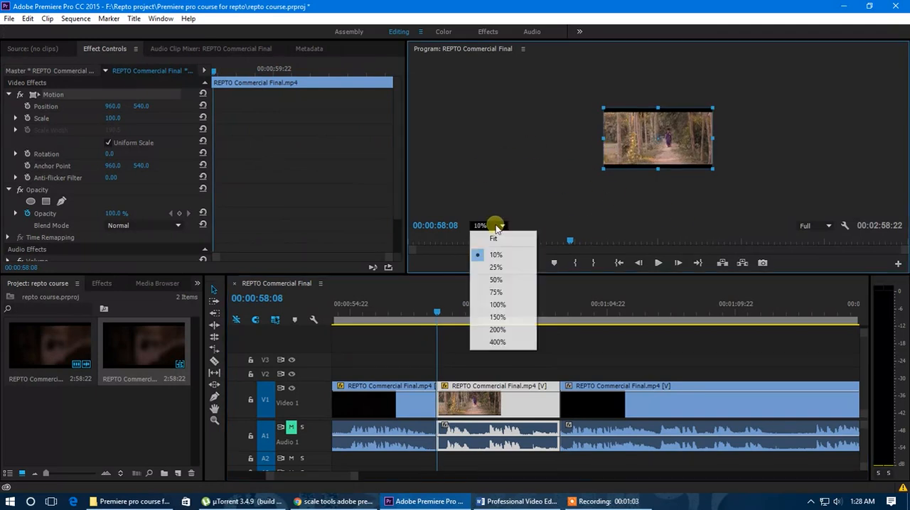
click(496, 304)
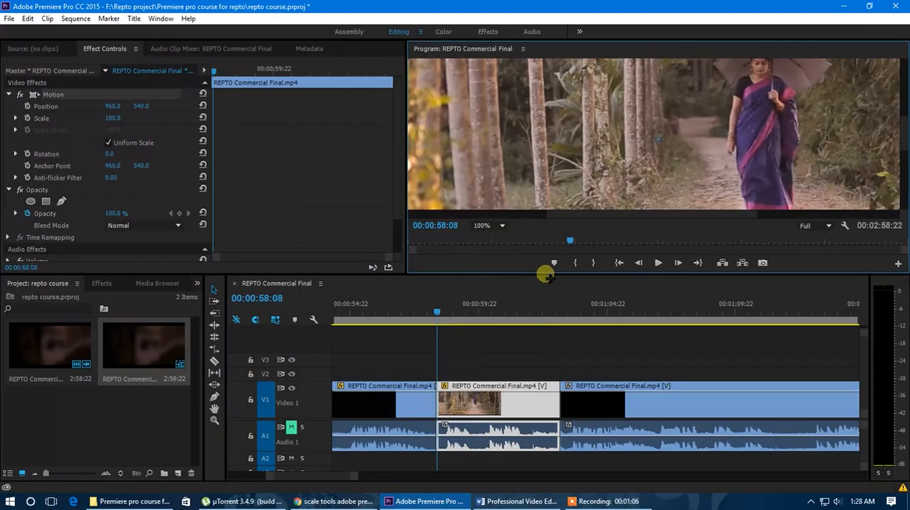
click(497, 282)
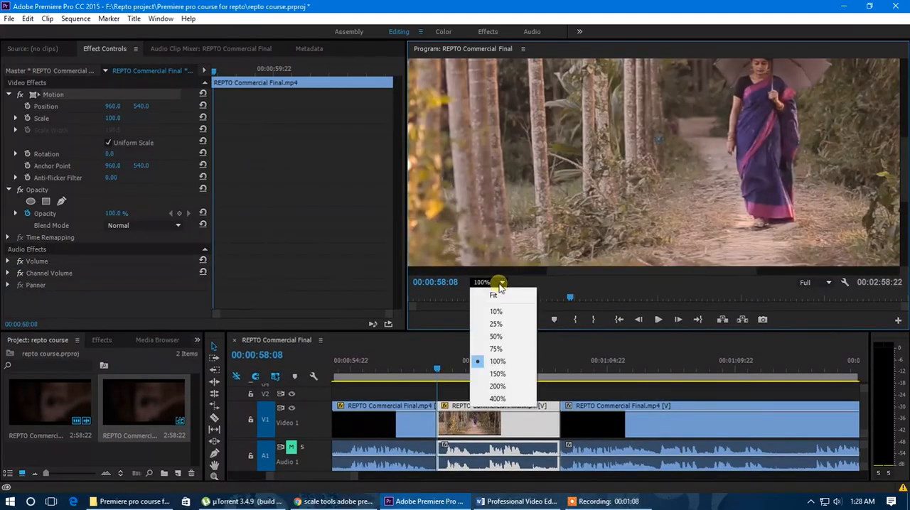
click(500, 297)
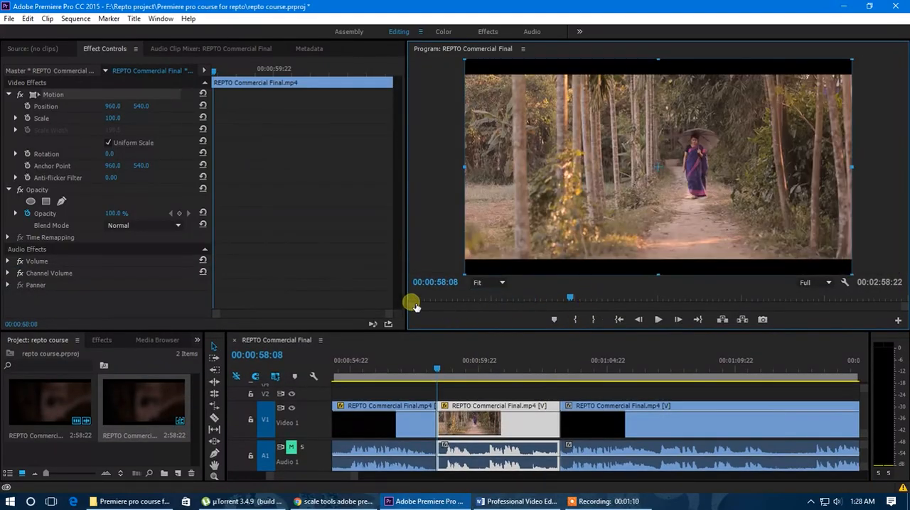
drag(406, 305, 369, 308)
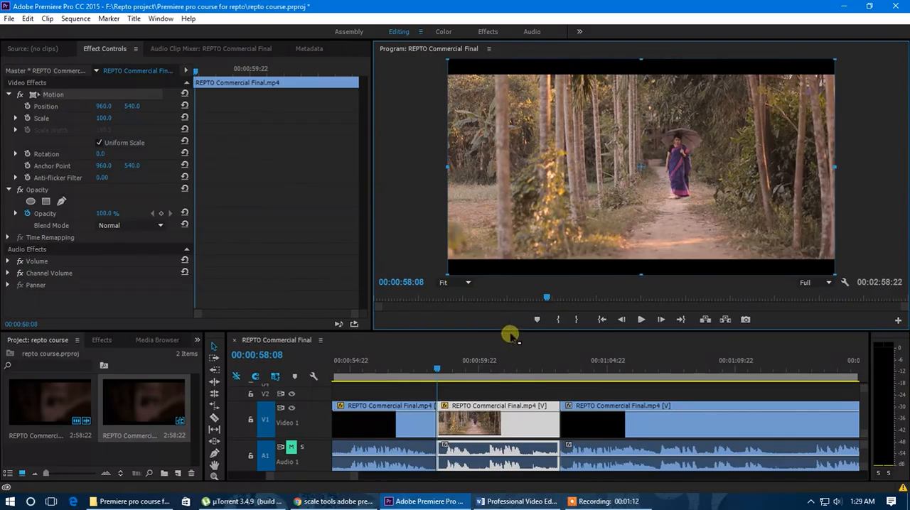
drag(513, 330, 513, 359)
drag(373, 287, 405, 291)
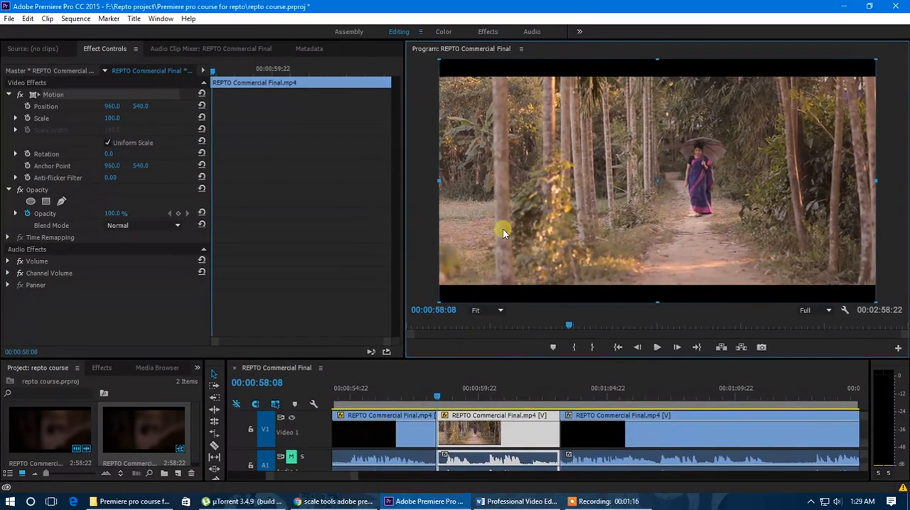
Try rotating the clip to 11° and reset its rotation
drag(112, 160, 142, 211)
click(127, 156)
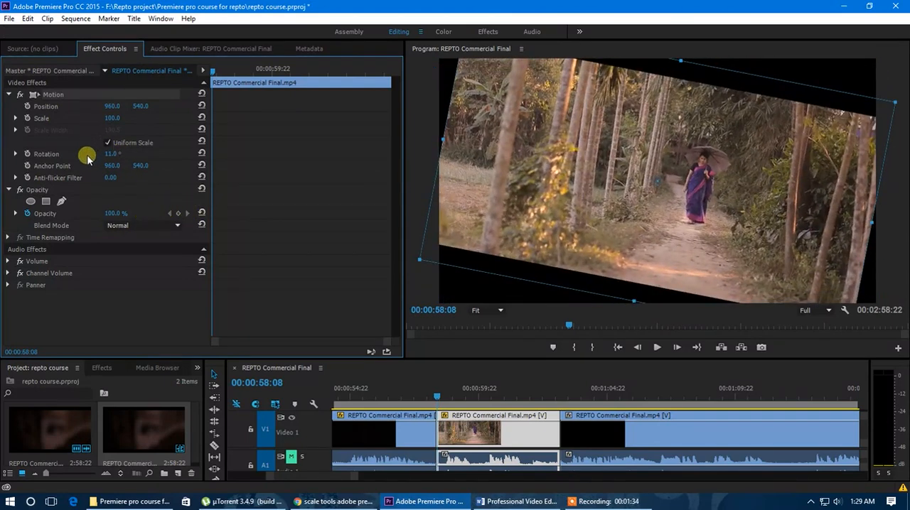
click(201, 155)
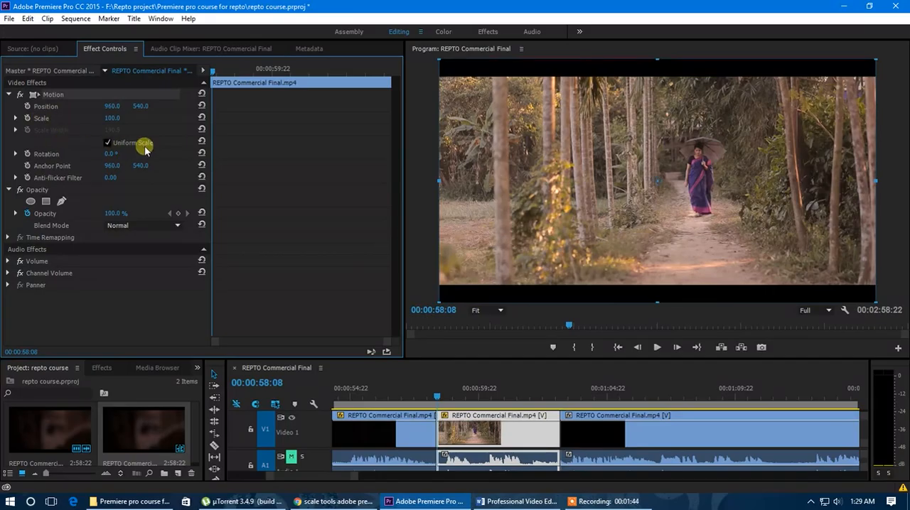
Try non-uniform scaling with a height of 42 and a width of 30.5, and restore uniform scaling at 100
click(108, 143)
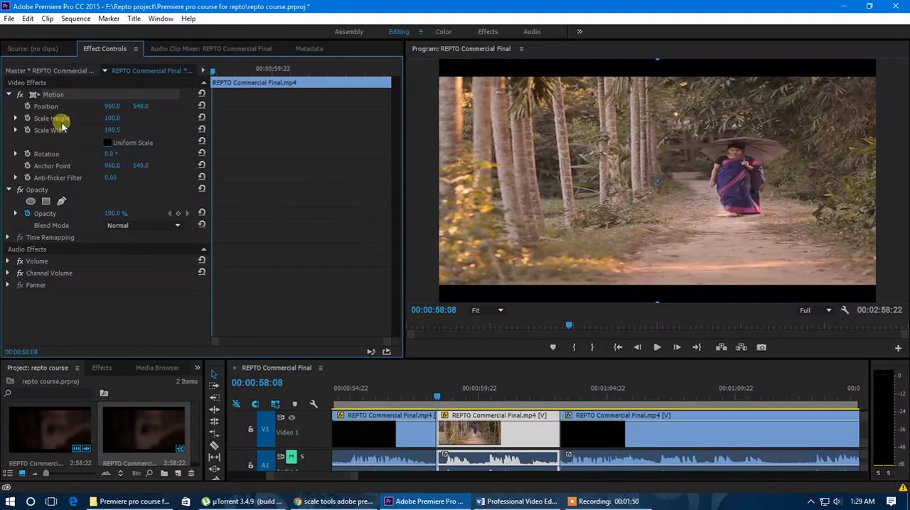
click(108, 144)
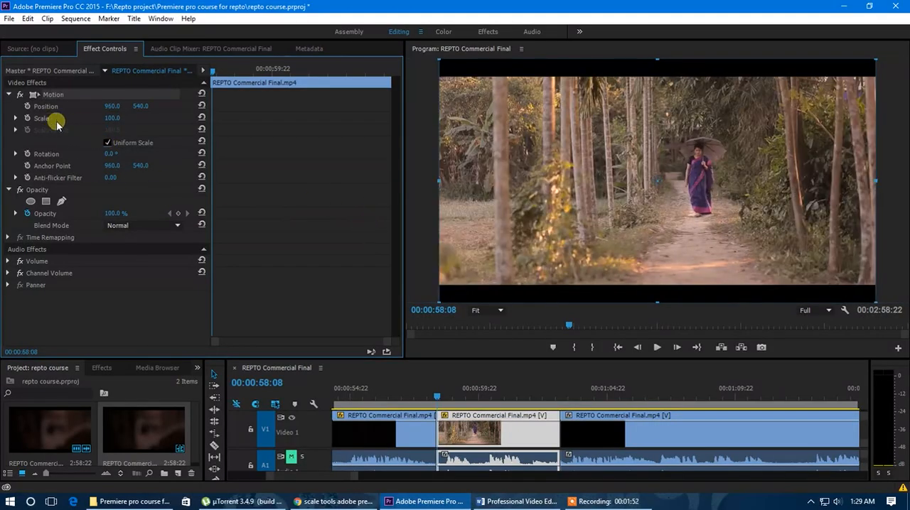
mouse_move(111, 119)
mouse_down()
mouse_move(126, 121)
mouse_move(75, 132)
mouse_move(104, 133)
mouse_up()
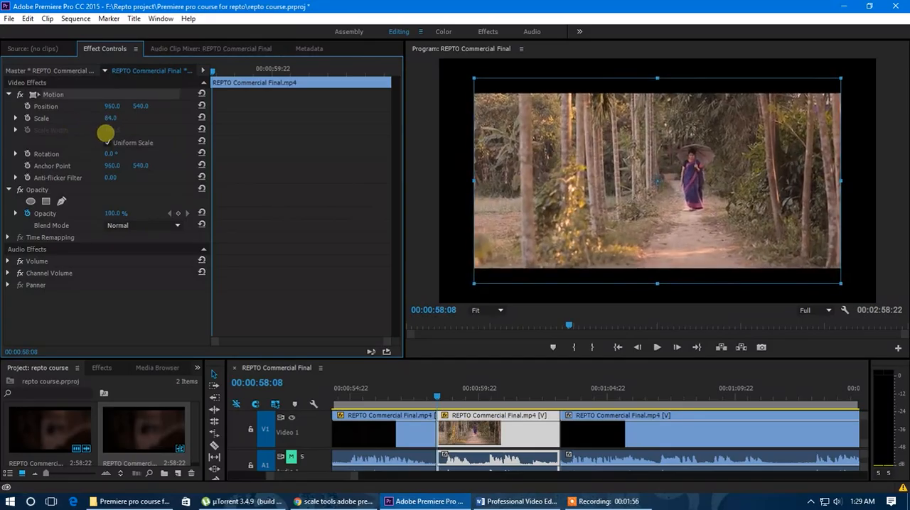
click(108, 143)
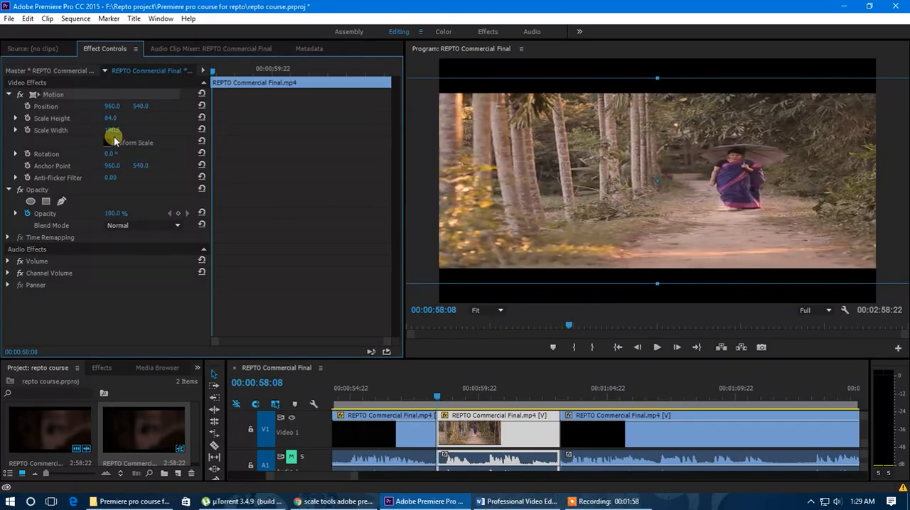
drag(114, 123, 23, 153)
drag(116, 116, 87, 125)
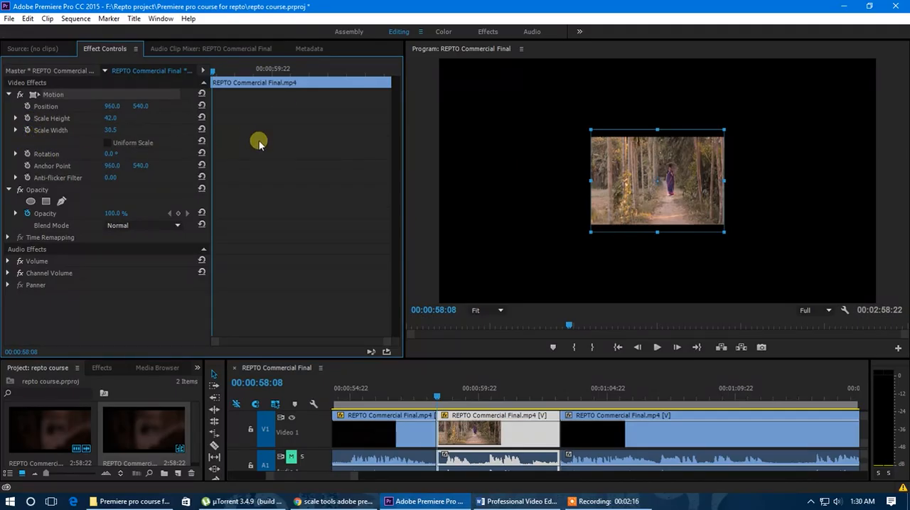
click(201, 117)
click(201, 130)
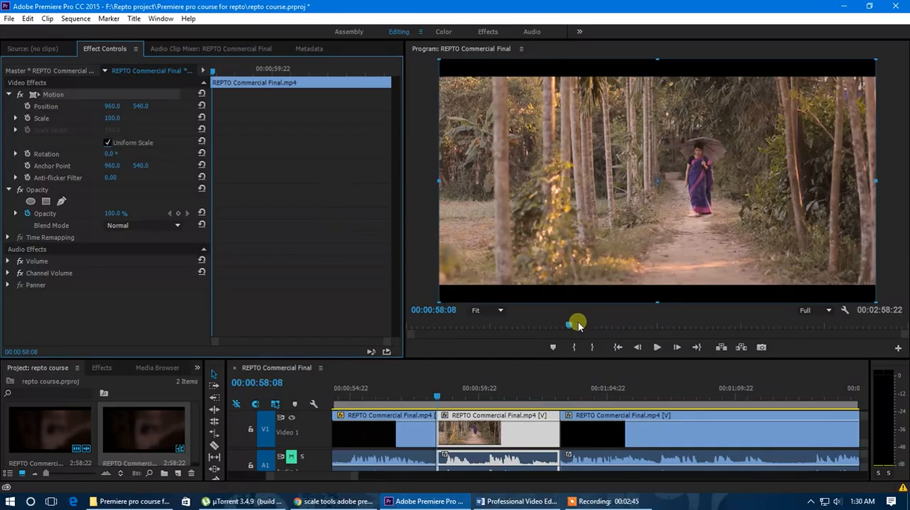
Scale the clip to 178 and rotate it 14° with the playhead at about 00:01:00:03
drag(570, 324, 570, 324)
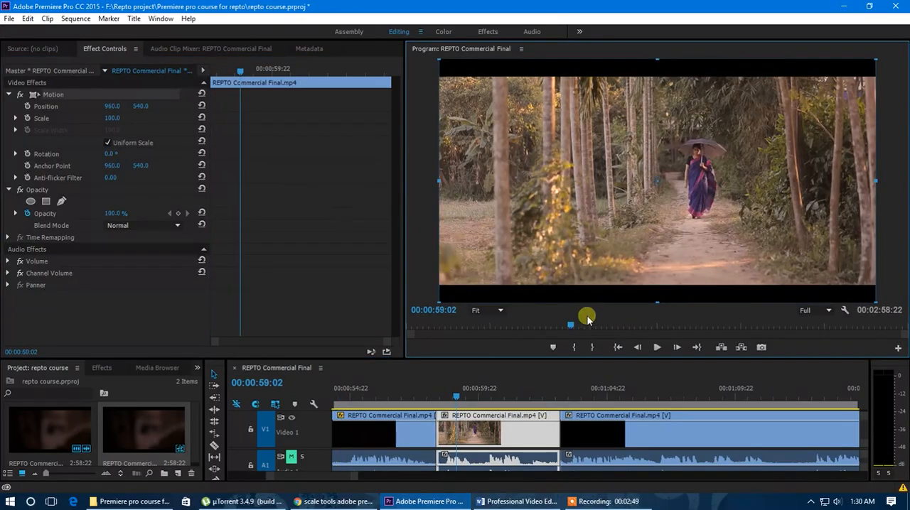
drag(570, 327, 573, 327)
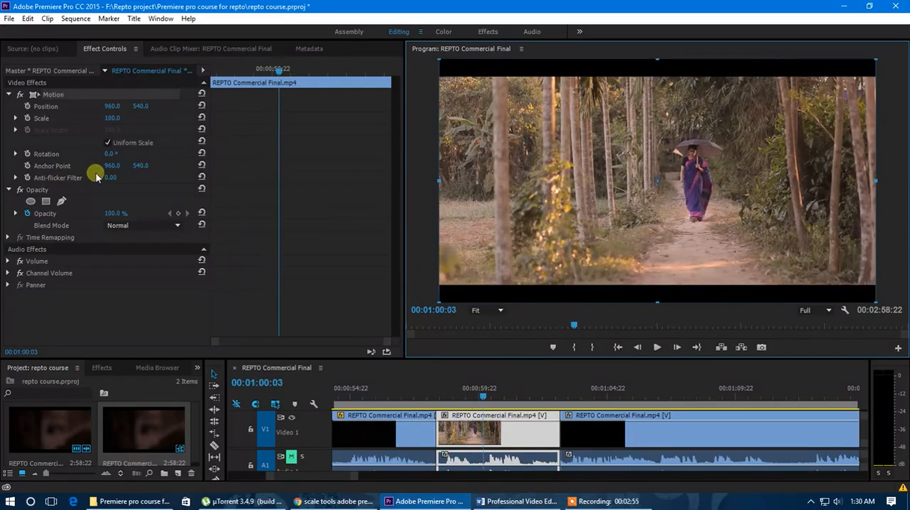
click(110, 154)
drag(113, 153, 122, 120)
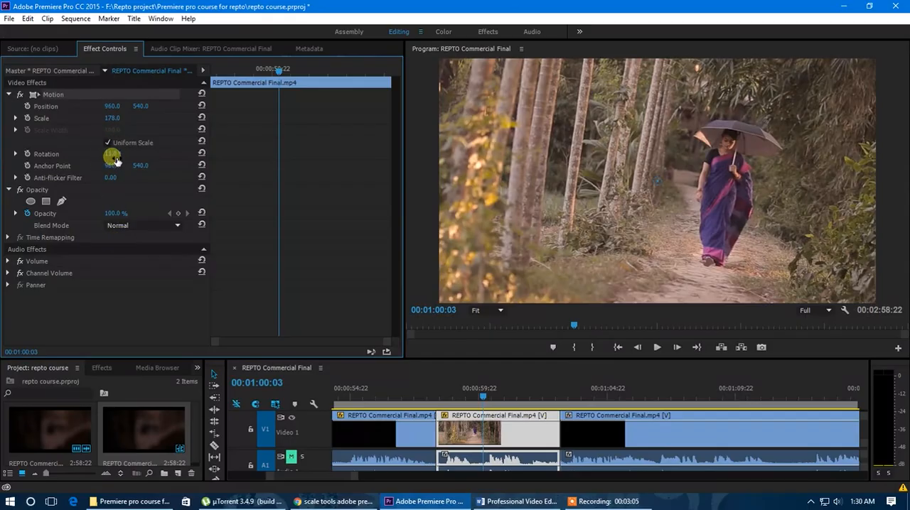
drag(116, 157, 123, 155)
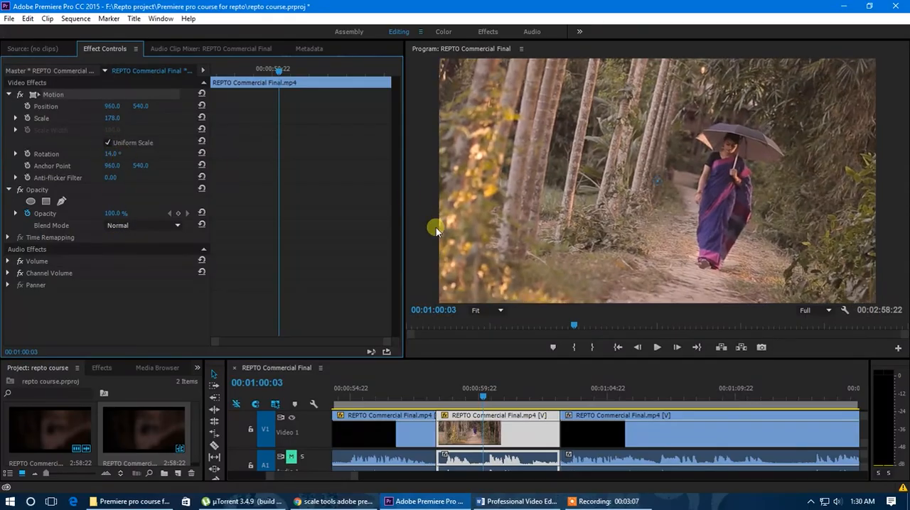
Reposition the clip in the frame to 914.0, 517.0, keeping the monitor zoom at Fit
click(488, 309)
click(494, 339)
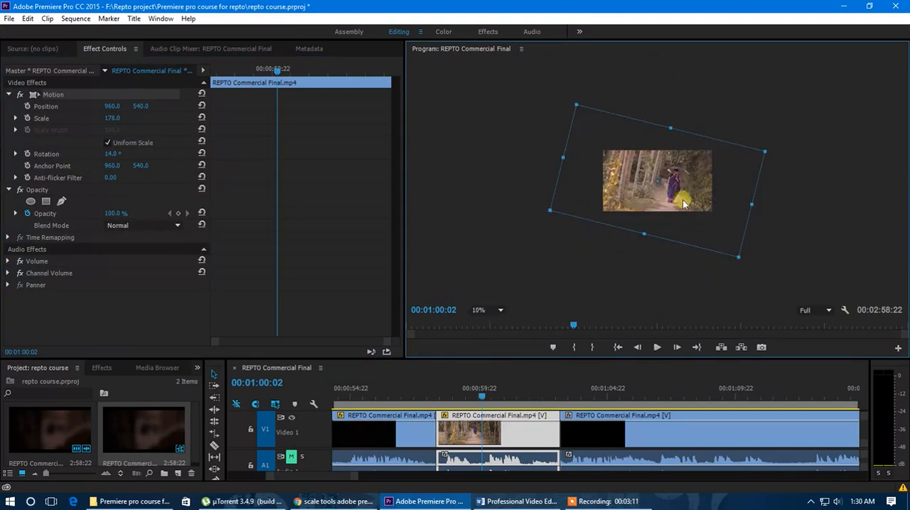
mouse_move(684, 201)
mouse_down()
mouse_move(657, 186)
mouse_move(682, 203)
mouse_up()
click(489, 310)
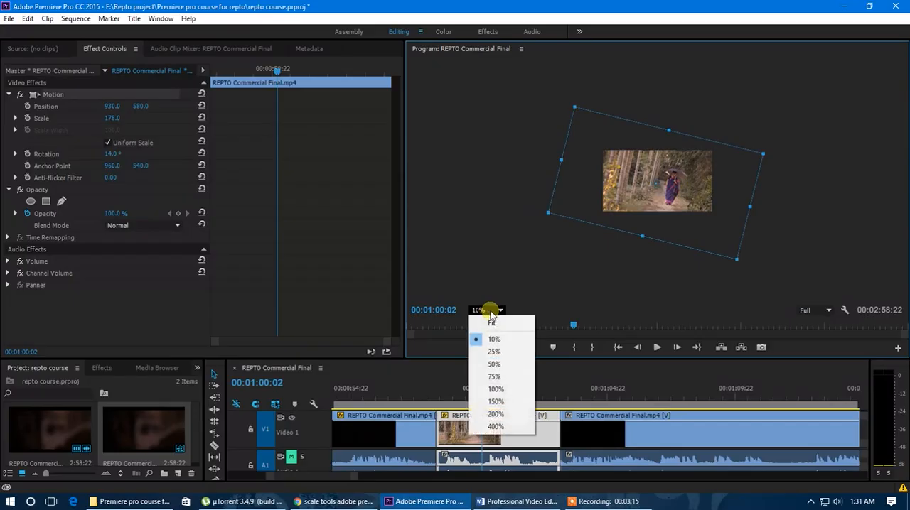
click(492, 324)
drag(115, 112, 200, 107)
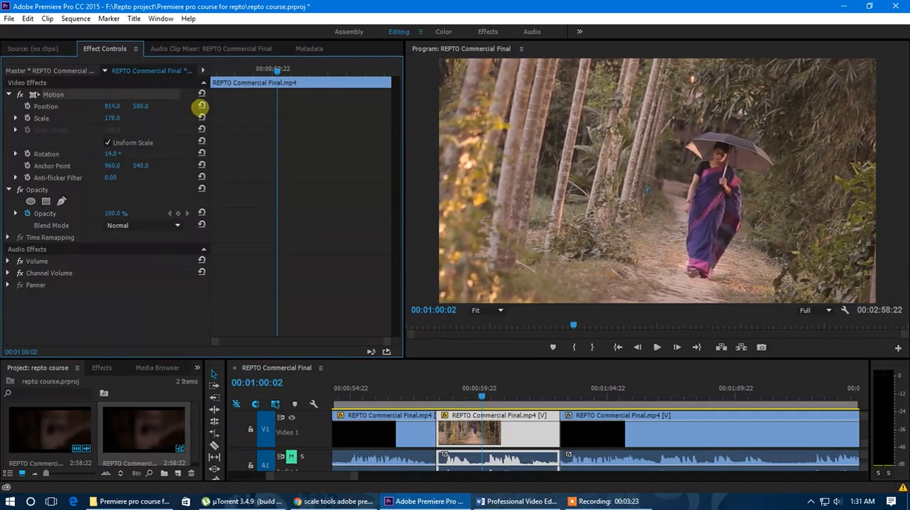
drag(141, 110, 102, 112)
Play the tilted and enlarged clip from its start to preview it
drag(481, 396, 438, 396)
key(space)
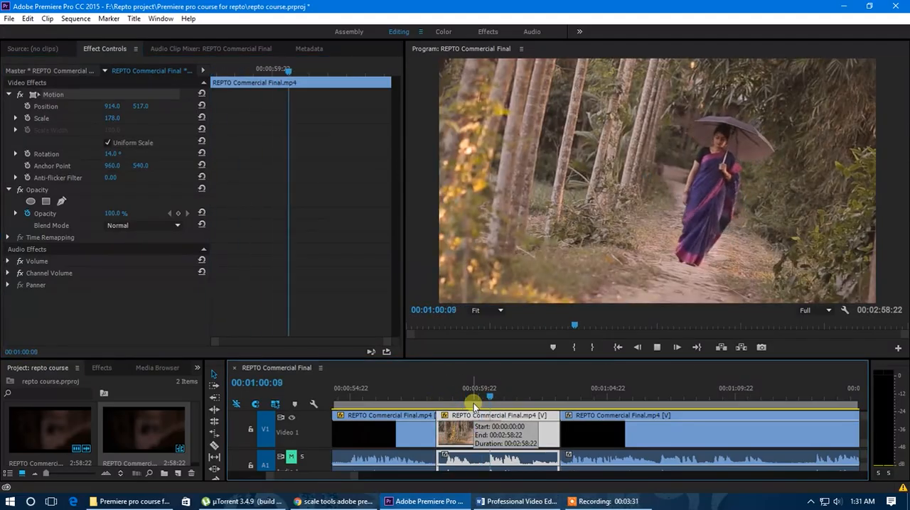
drag(435, 398, 445, 407)
key(space)
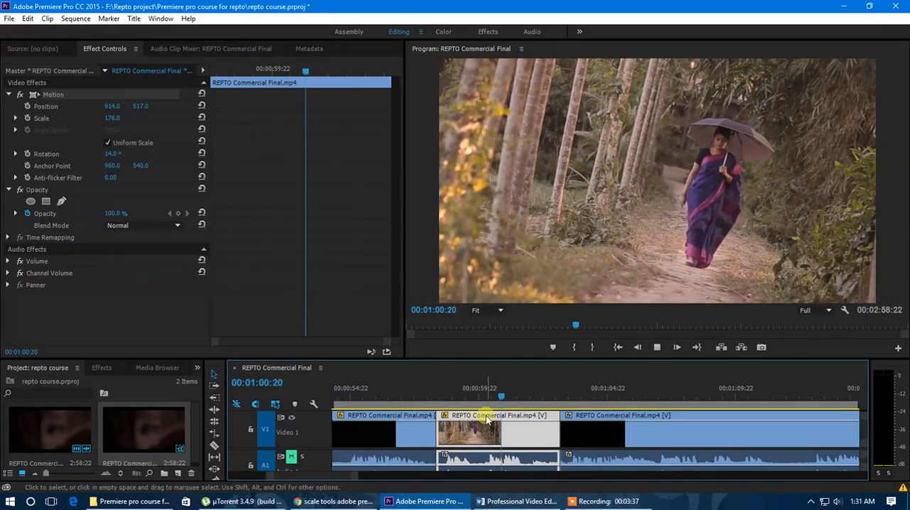
Keyframe the clip's rotation from 14° at its start to 0° at 00:01:01:10, and play the animation back
click(517, 397)
drag(517, 396, 436, 398)
mouse_move(439, 400)
mouse_down()
mouse_move(547, 402)
mouse_move(441, 401)
mouse_up()
drag(213, 73, 199, 71)
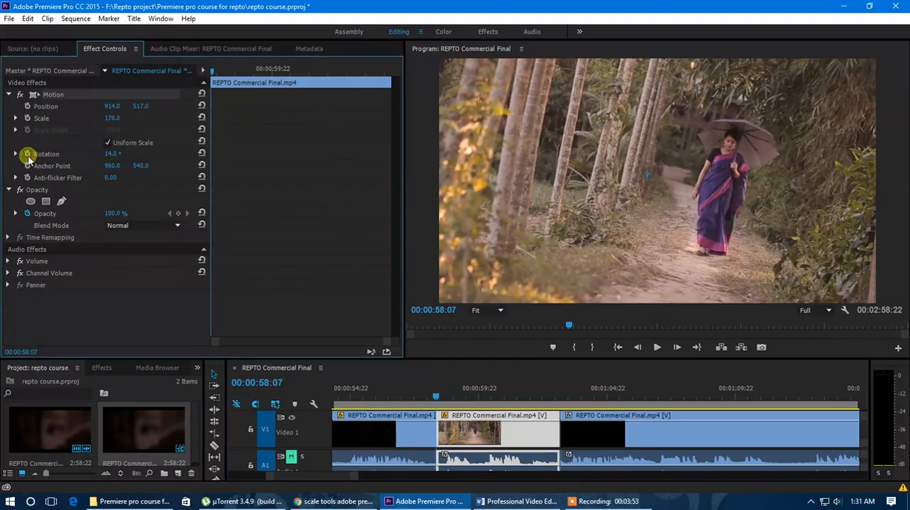
drag(213, 73, 329, 84)
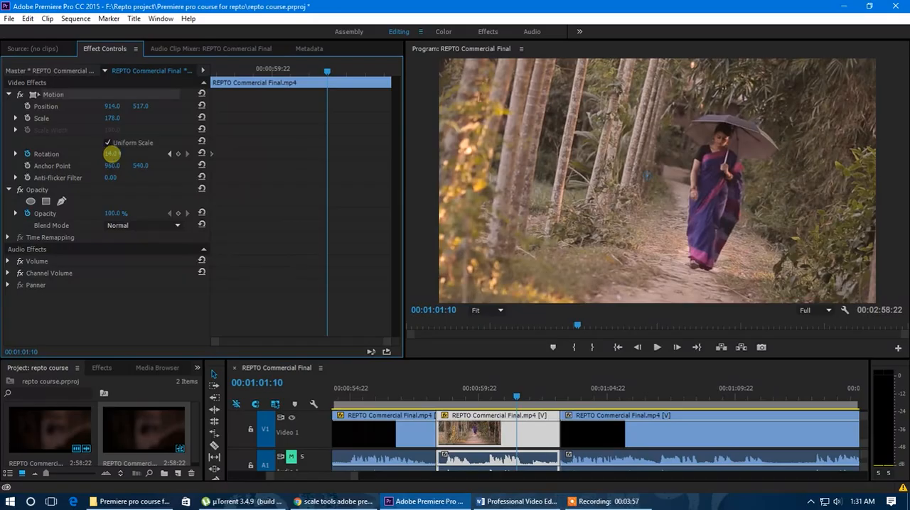
key(Return)
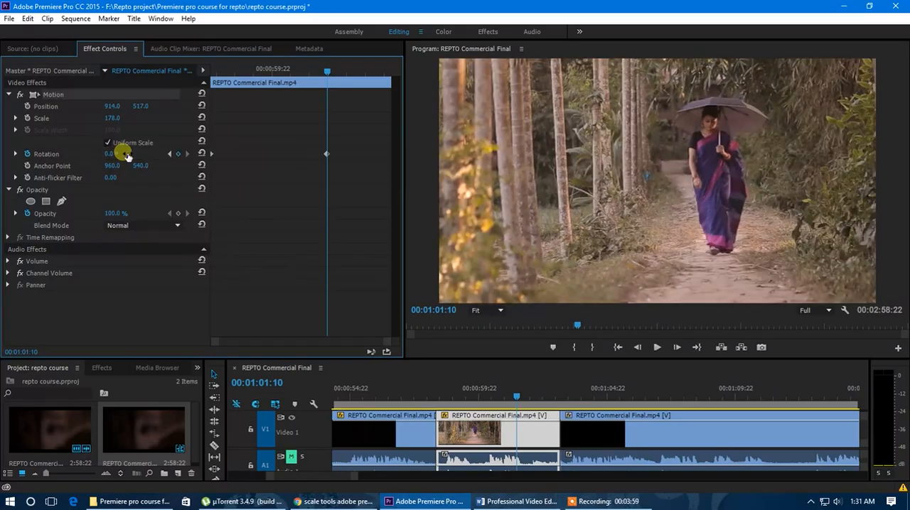
drag(328, 74, 204, 85)
key(space)
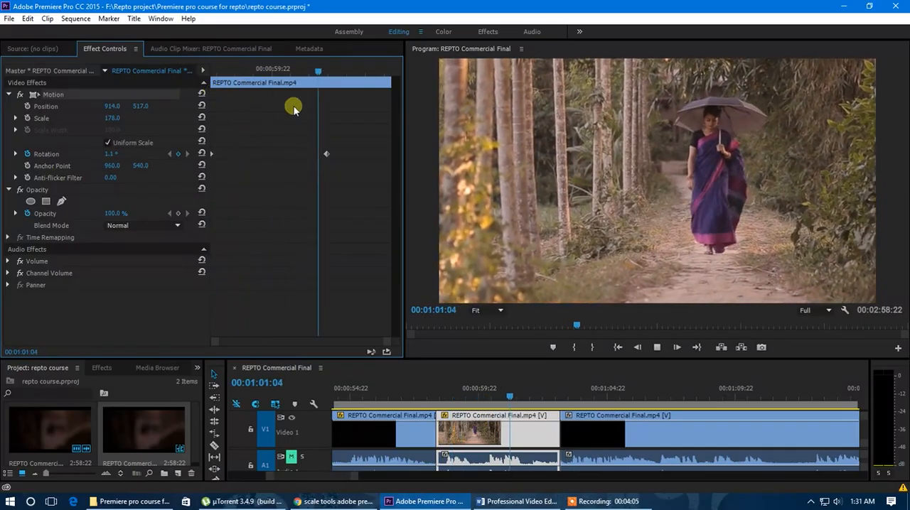
Move the second rotation keyframe to the end of the clip and play the rotation animation from the clip's start
click(341, 72)
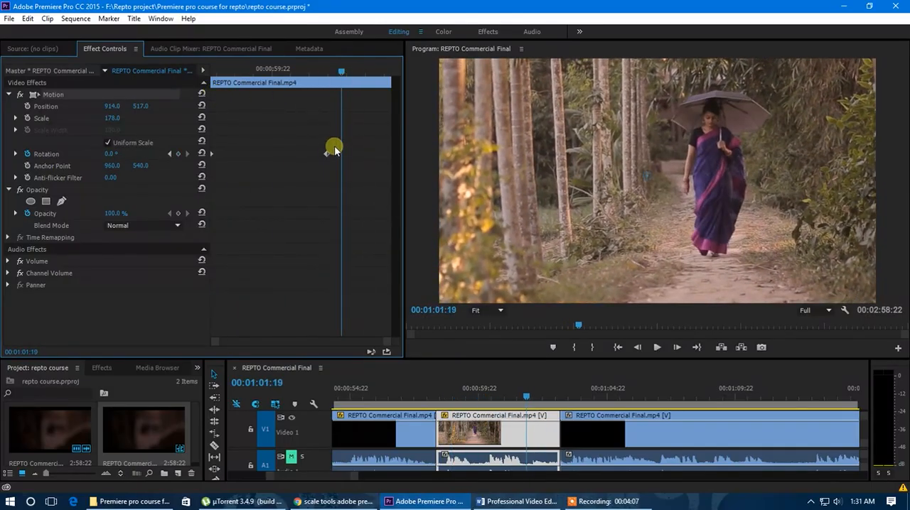
drag(326, 155, 399, 157)
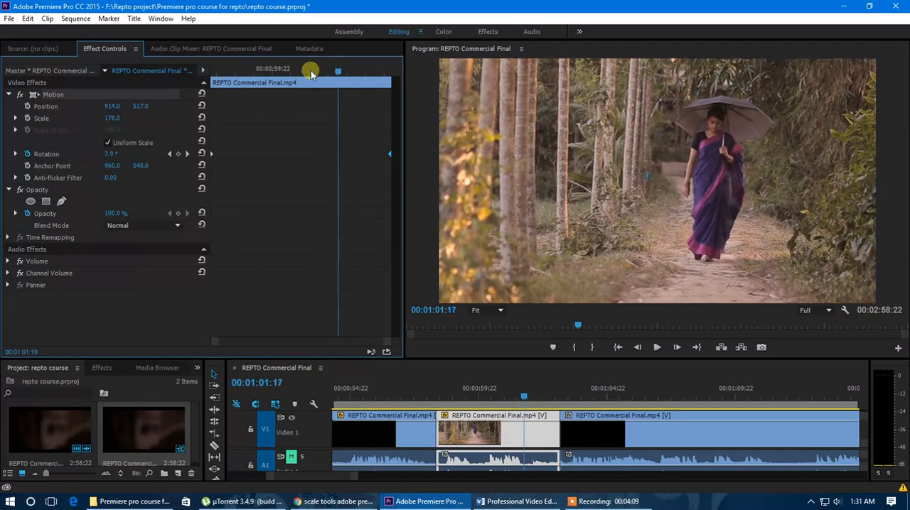
drag(339, 74, 207, 69)
key(space)
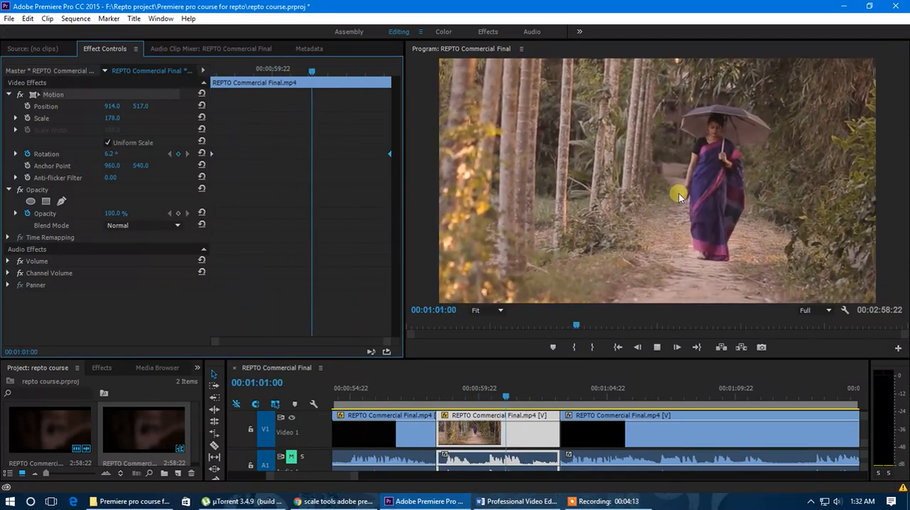
Examine the last frames of the clip and scrub back through its middle to check the slowed rotation
click(559, 400)
drag(558, 400, 559, 400)
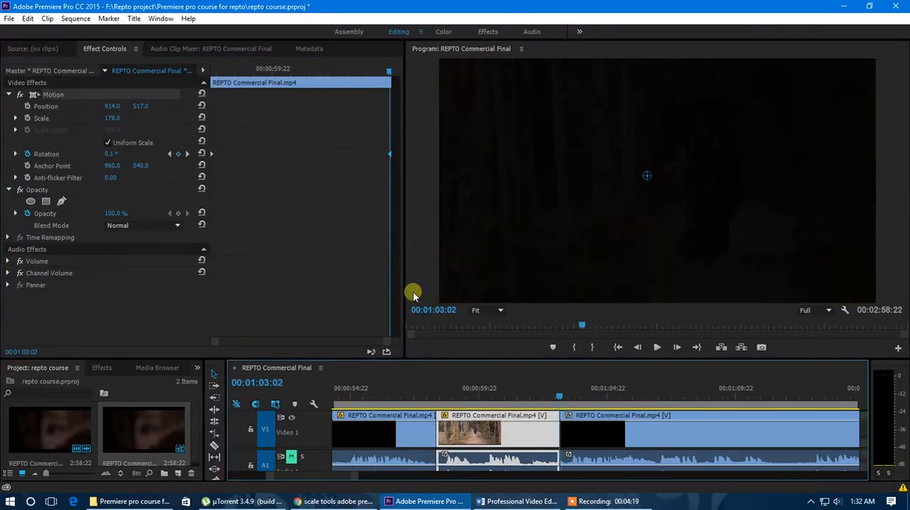
key(Left)
key(Left)
key(Left)
key(Left)
key(Left)
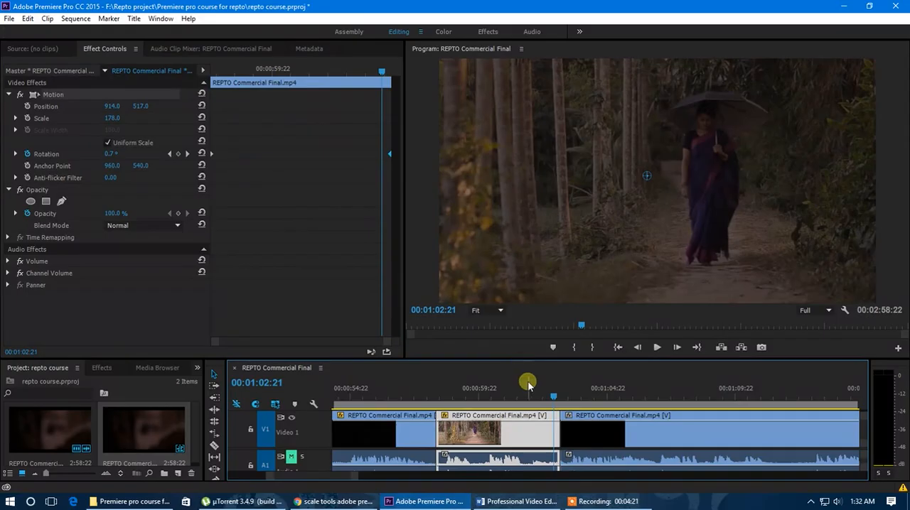
scroll(500, 416, down, 3)
drag(532, 398, 500, 402)
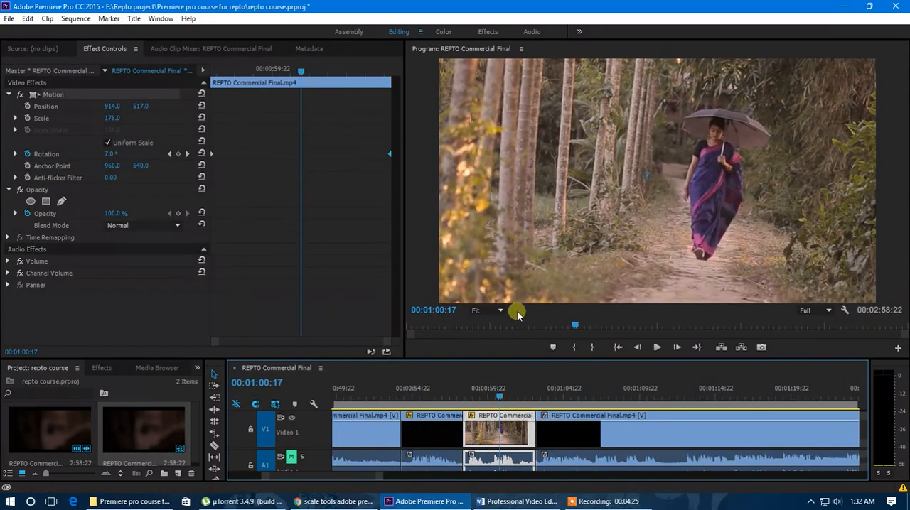
Keyframe the clip's scale from 178 at its start to 252 at its end, and play the animation from the start
drag(500, 398, 463, 399)
click(230, 79)
drag(222, 71, 324, 99)
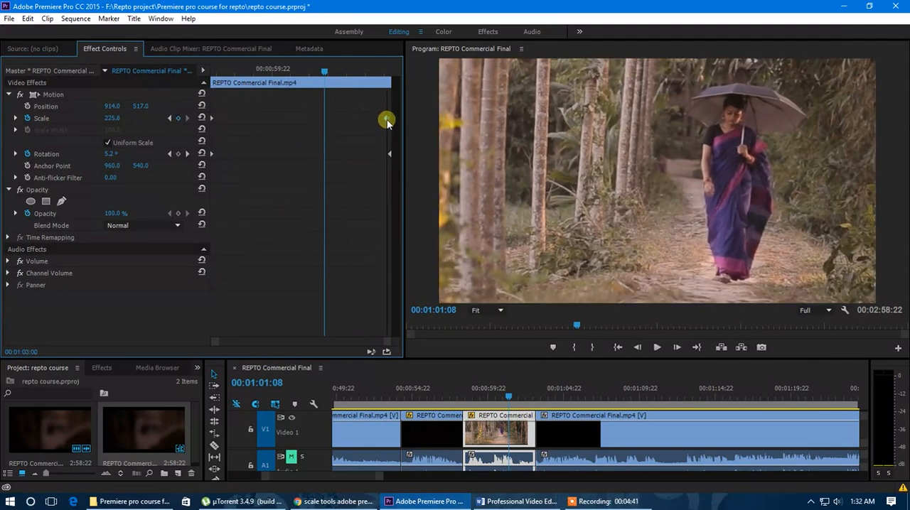
drag(310, 75, 203, 83)
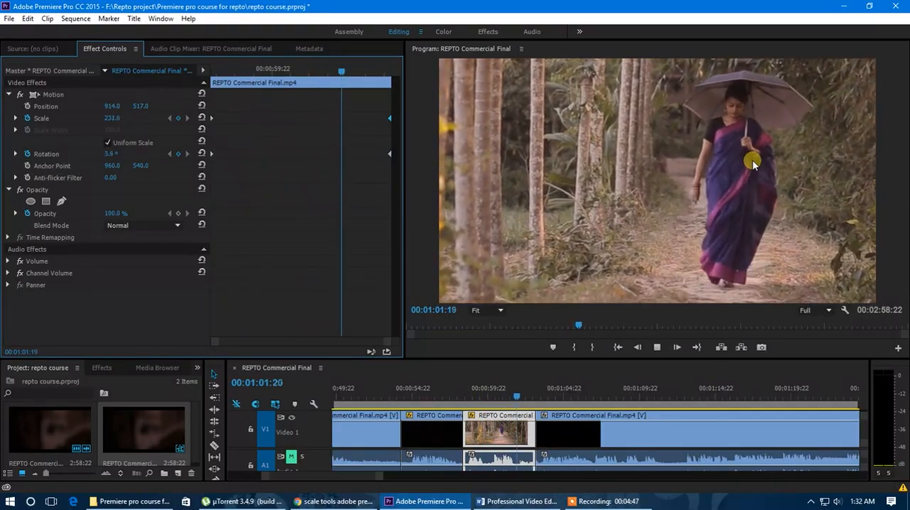
Keyframe the clip's position from 914.0, 517.0 at its start to 626.0, 517.0 at its end
click(364, 72)
drag(366, 76, 189, 95)
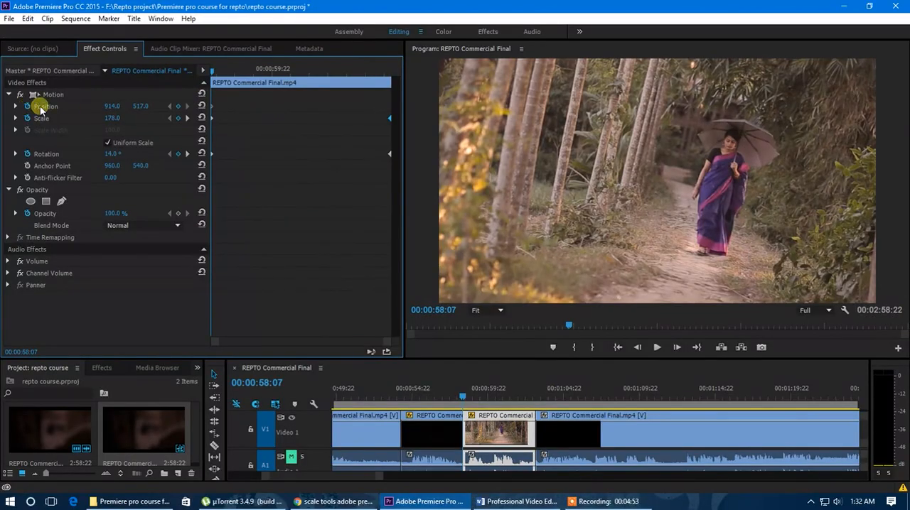
drag(214, 72, 359, 79)
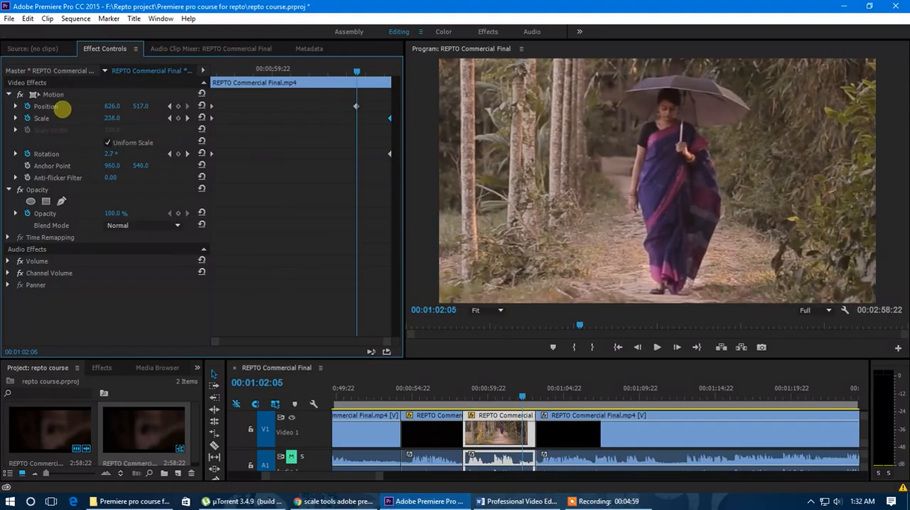
drag(367, 107, 393, 110)
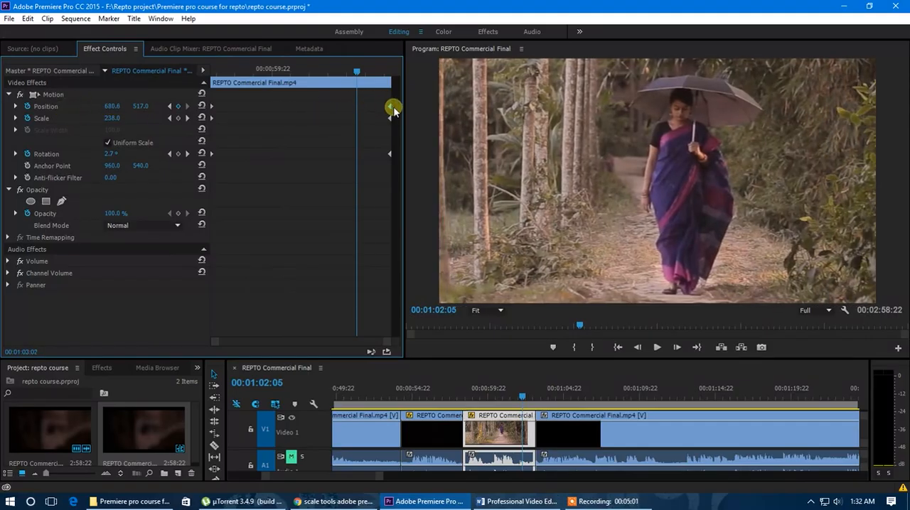
Play the clip from its start to preview the combined position, scale and rotation animation, leaving the playhead at 00:01:01:15
drag(366, 81, 204, 81)
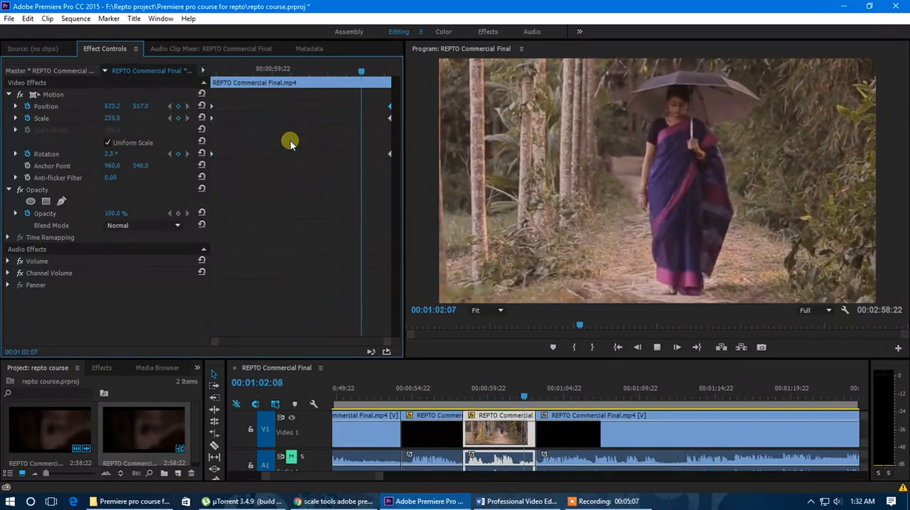
drag(251, 71, 203, 77)
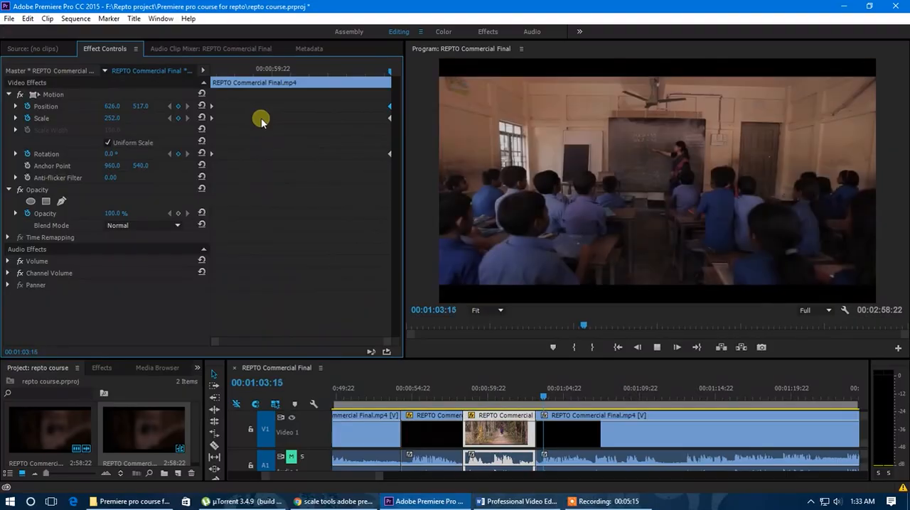
mouse_move(287, 88)
mouse_down()
mouse_move(229, 84)
mouse_move(281, 87)
mouse_up()
drag(491, 395, 514, 405)
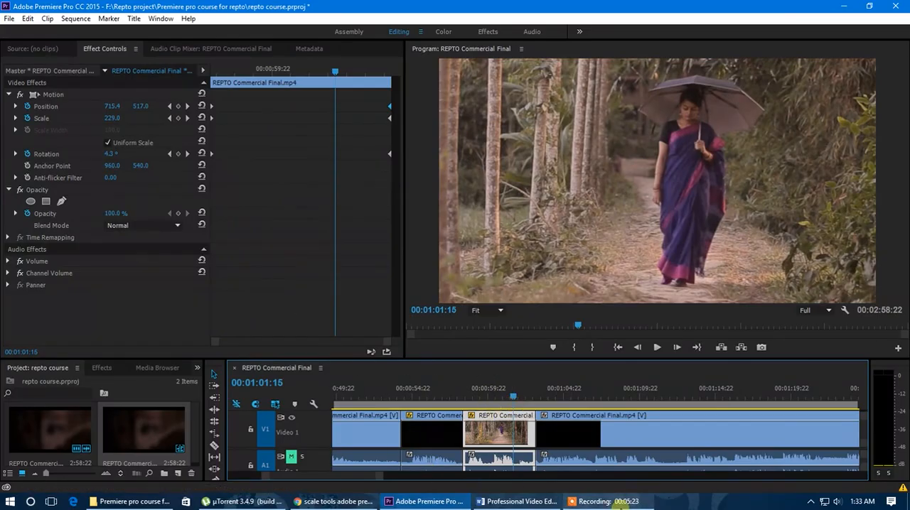
mouse_move(618, 502)
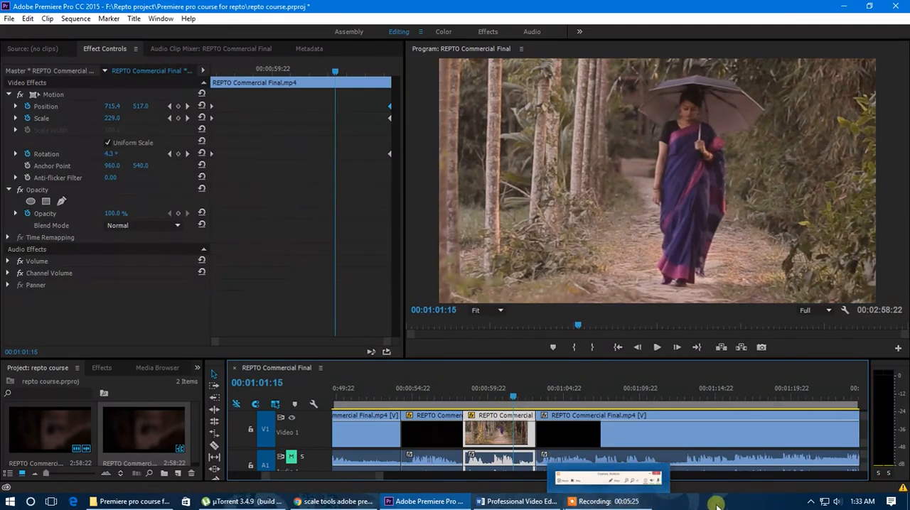